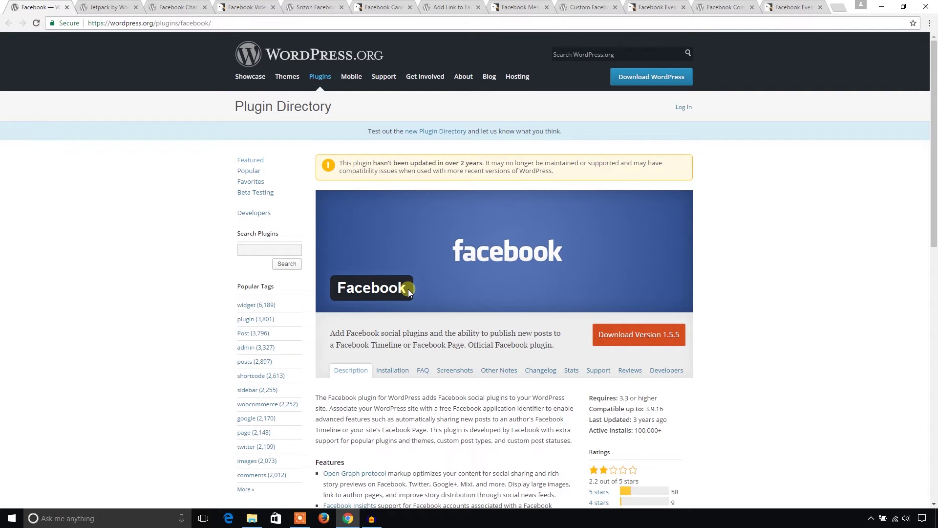
{"action": "scroll", "coordinate": [409, 290], "scroll_direction": "down", "scroll_amount": 3}
{"action": "scroll", "coordinate": [408, 288], "scroll_direction": "down", "scroll_amount": 3}
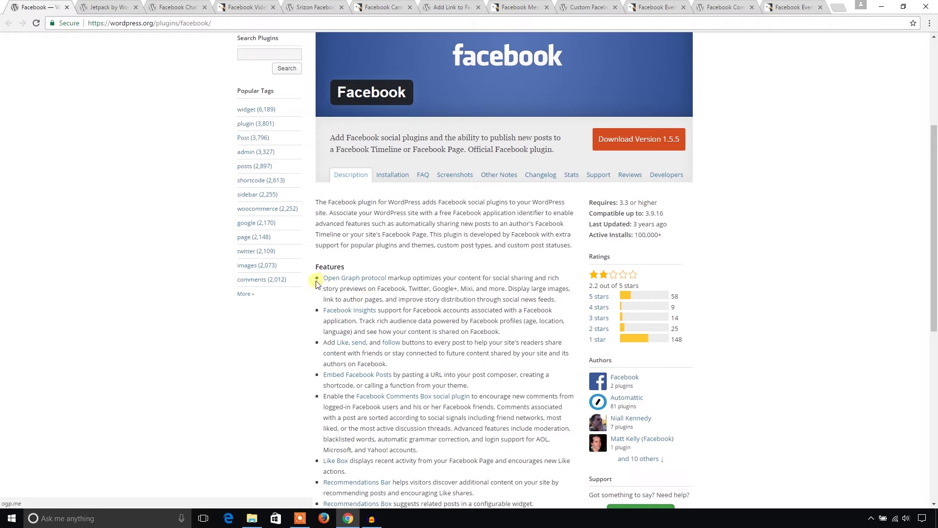
{"action": "scroll", "coordinate": [348, 187], "scroll_direction": "down", "scroll_amount": 1}
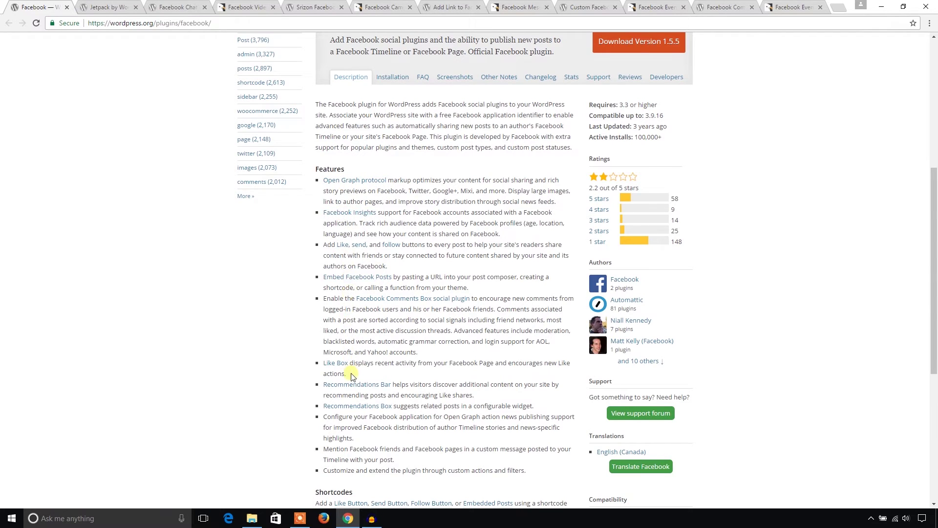
{"action": "scroll", "coordinate": [353, 374], "scroll_direction": "down", "scroll_amount": 1}
{"action": "scroll", "coordinate": [352, 378], "scroll_direction": "down", "scroll_amount": 3}
{"action": "scroll", "coordinate": [284, 296], "scroll_direction": "up", "scroll_amount": 8}
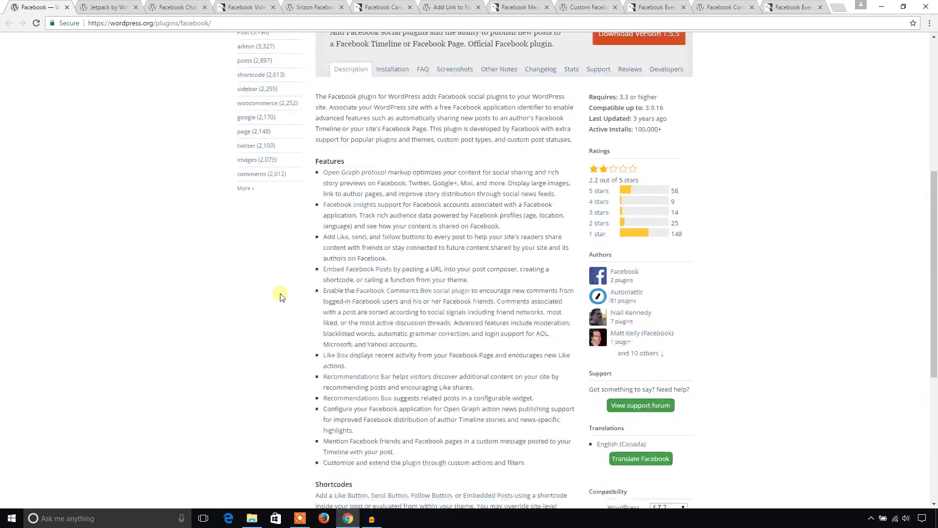
{"action": "scroll", "coordinate": [283, 296], "scroll_direction": "up", "scroll_amount": 2}
{"action": "scroll", "coordinate": [284, 297], "scroll_direction": "up", "scroll_amount": 2}
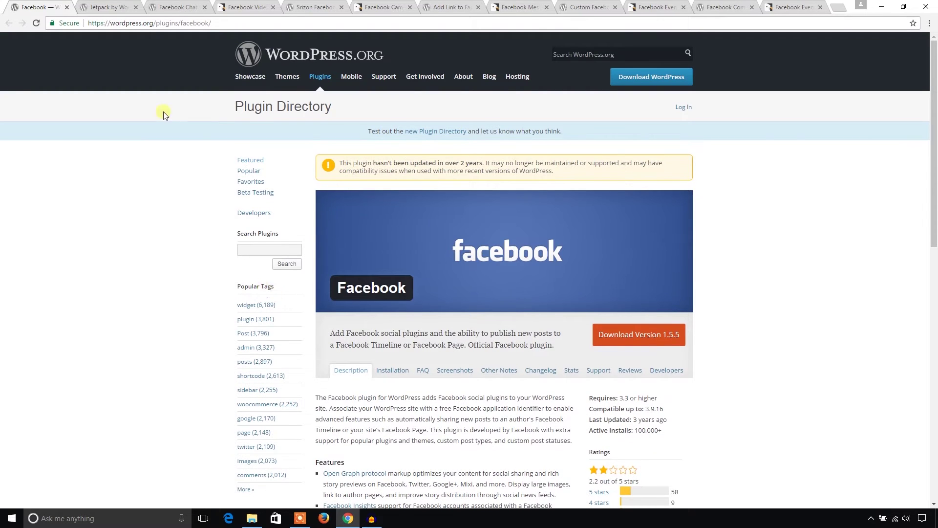
Step: Glance at the Jetpack plugin tab, then bring up the Facebook Chat plugin page
{"action": "left_click", "coordinate": [110, 7]}
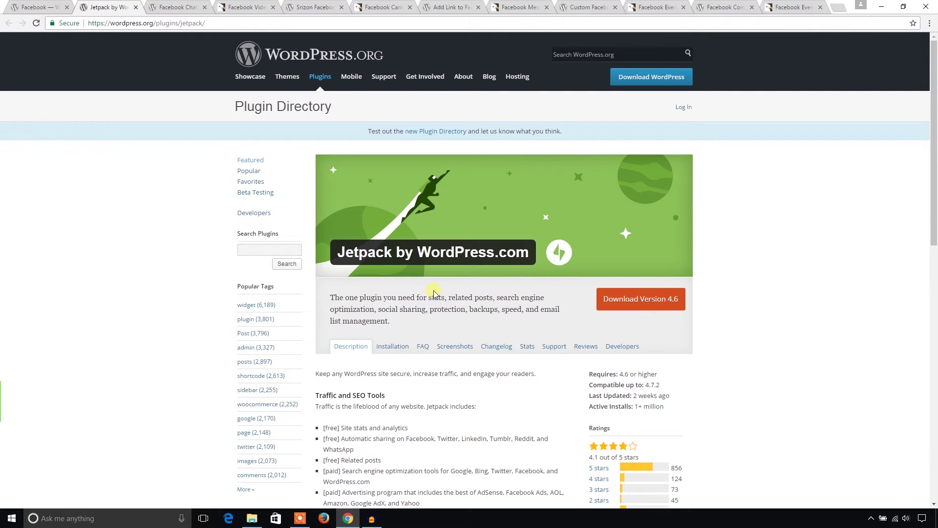
{"action": "left_click", "coordinate": [177, 7]}
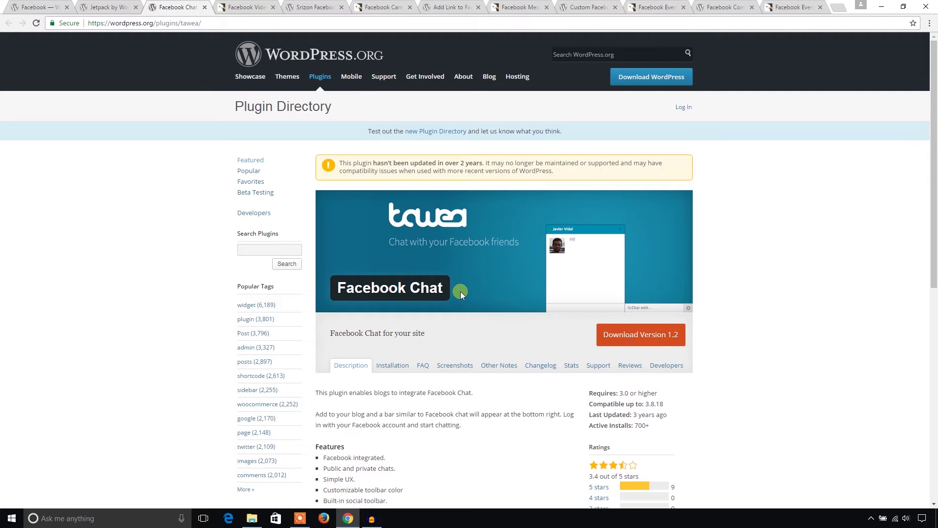
{"action": "scroll", "coordinate": [461, 292], "scroll_direction": "down", "scroll_amount": 2}
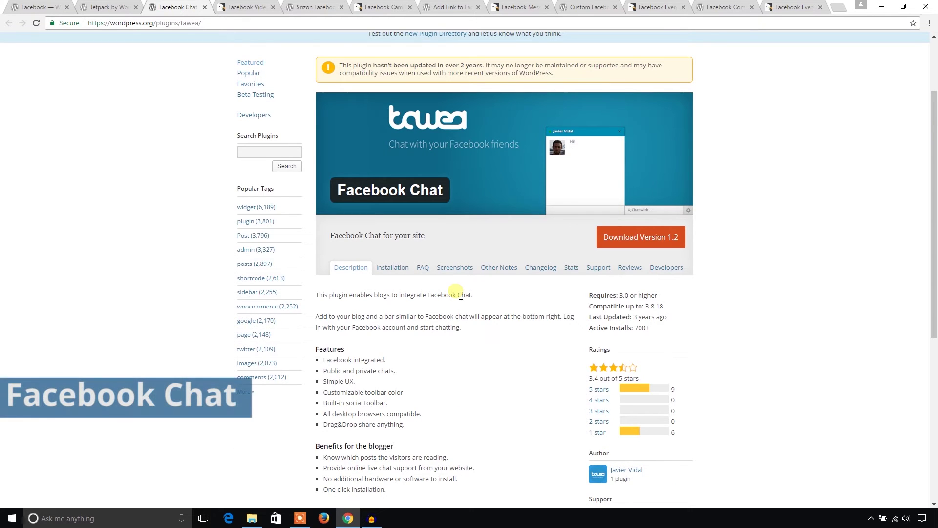
{"action": "scroll", "coordinate": [460, 293], "scroll_direction": "down", "scroll_amount": 2}
{"action": "scroll", "coordinate": [456, 293], "scroll_direction": "down", "scroll_amount": 1}
{"action": "scroll", "coordinate": [456, 294], "scroll_direction": "up", "scroll_amount": 3}
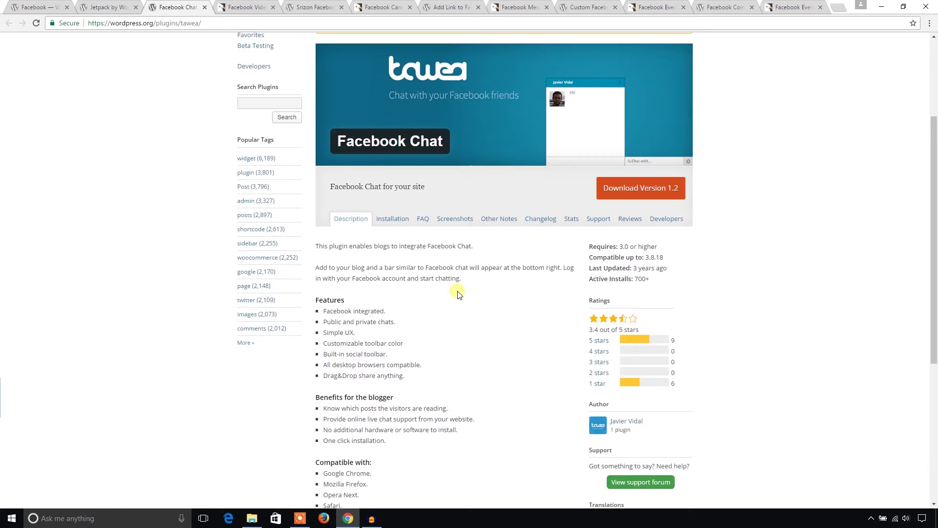
Step: Show the Facebook Video Downloader ($25), Srizon Facebook Album and Facebook Campaigner tabs in turn
{"action": "left_click", "coordinate": [247, 6]}
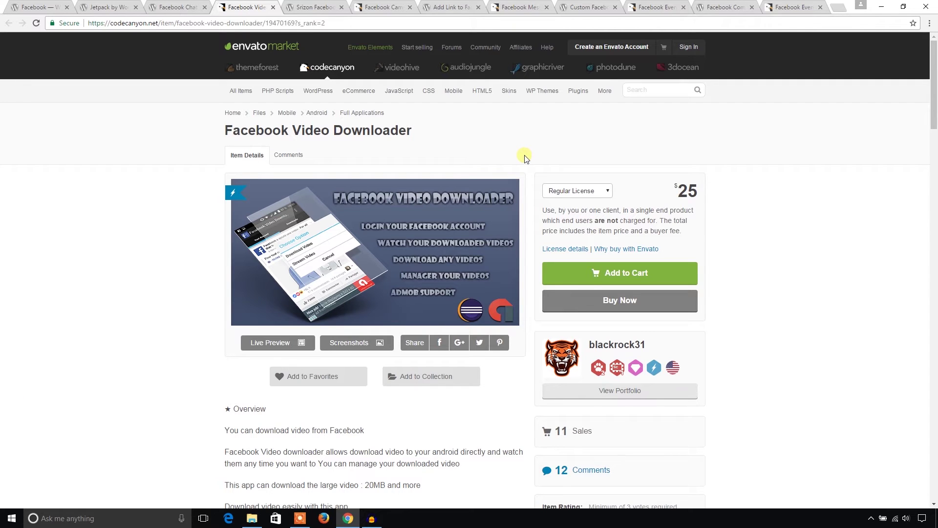
{"action": "left_click", "coordinate": [311, 7]}
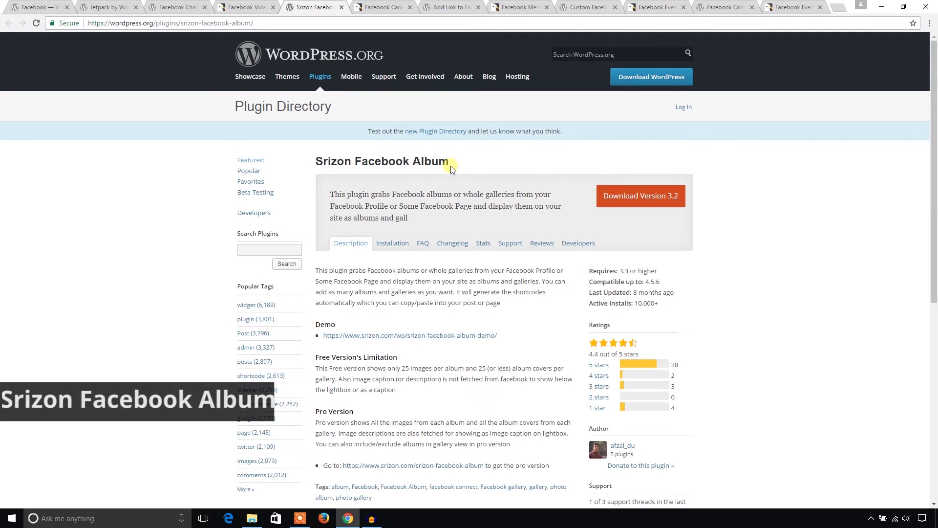
{"action": "left_click", "coordinate": [387, 6]}
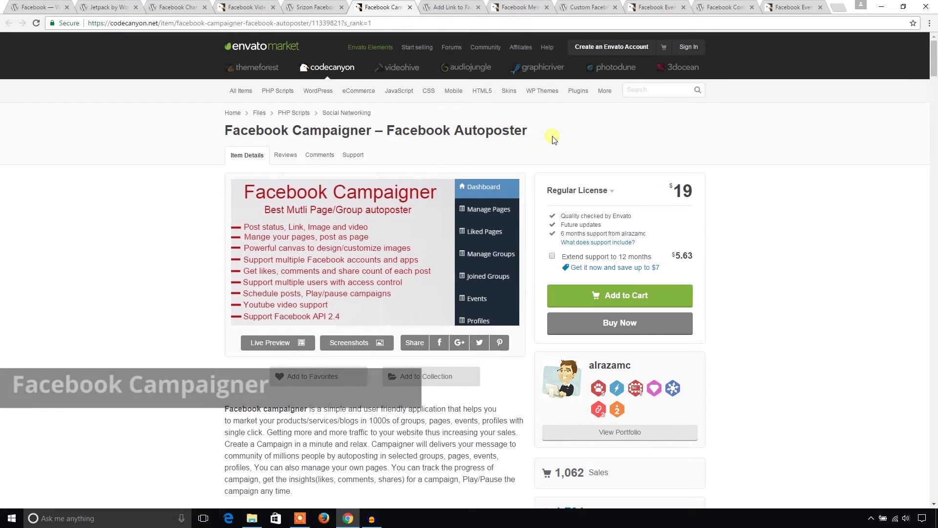
Step: Cycle from Add Link to Facebook through Facebook Messenger Bulksender to Custom Facebook Feed
{"action": "left_click", "coordinate": [449, 6]}
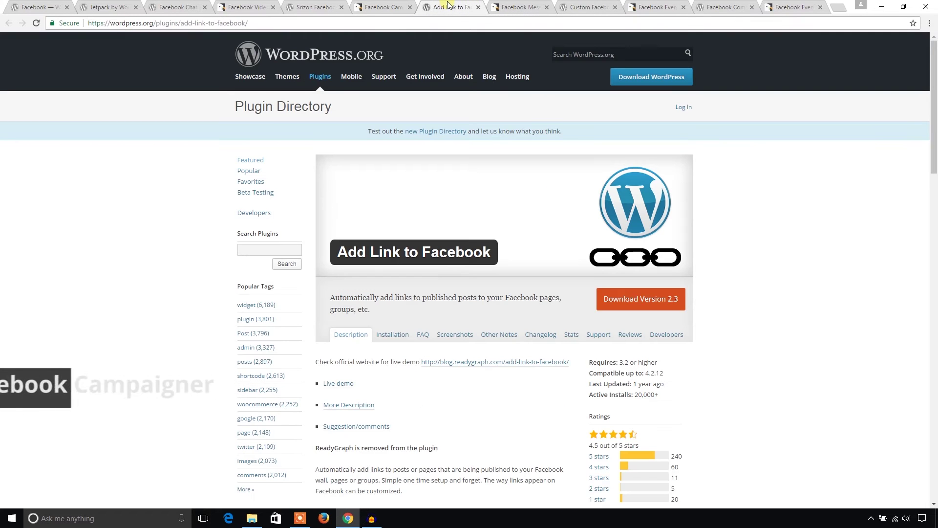
{"action": "scroll", "coordinate": [516, 230], "scroll_direction": "down", "scroll_amount": 2}
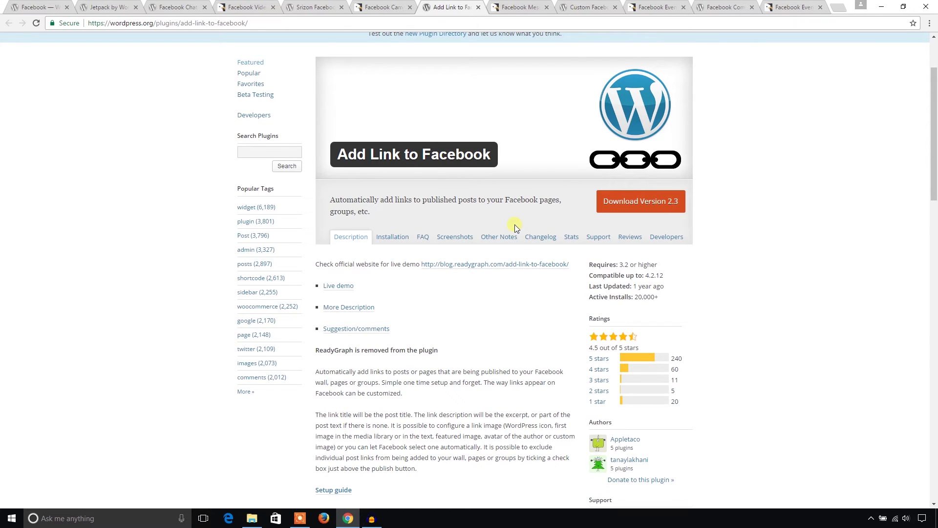
{"action": "key", "text": "ctrl+Tab"}
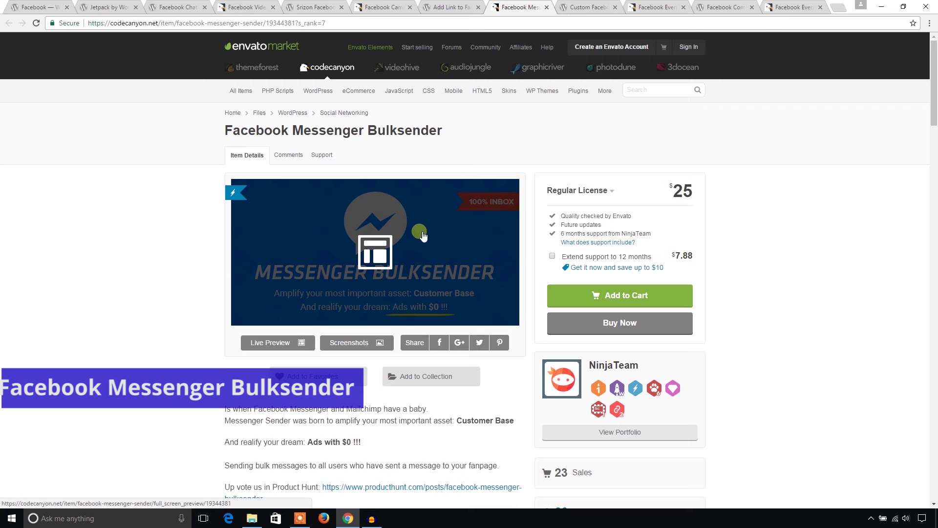
{"action": "key", "text": "ctrl+Tab"}
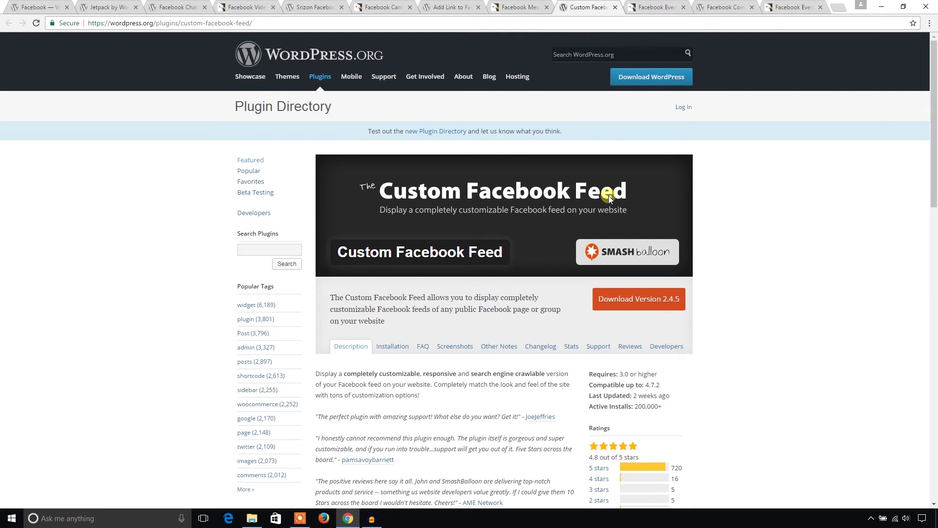
Step: Show the Facebook Events Calendar and Facebook Comments tabs, highlighting then clearing the Comments banner title
{"action": "left_click", "coordinate": [651, 8]}
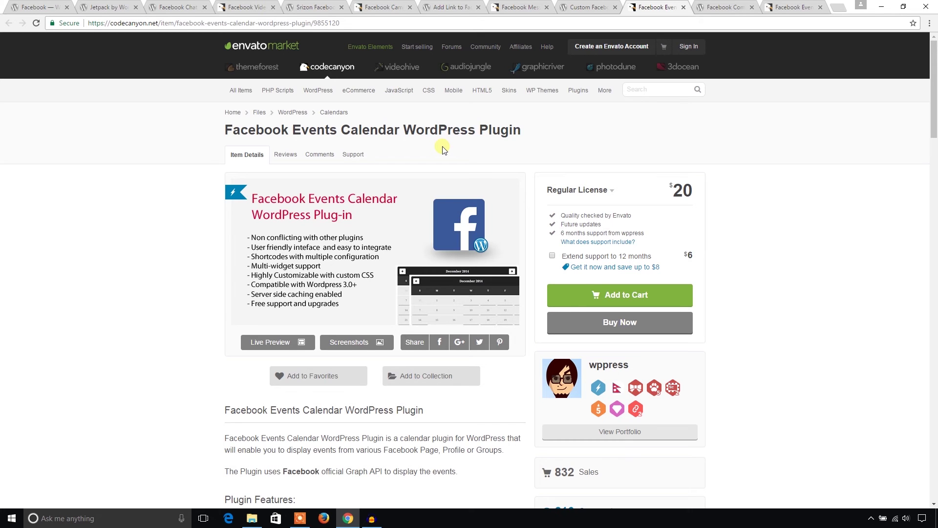
{"action": "left_click", "coordinate": [726, 7]}
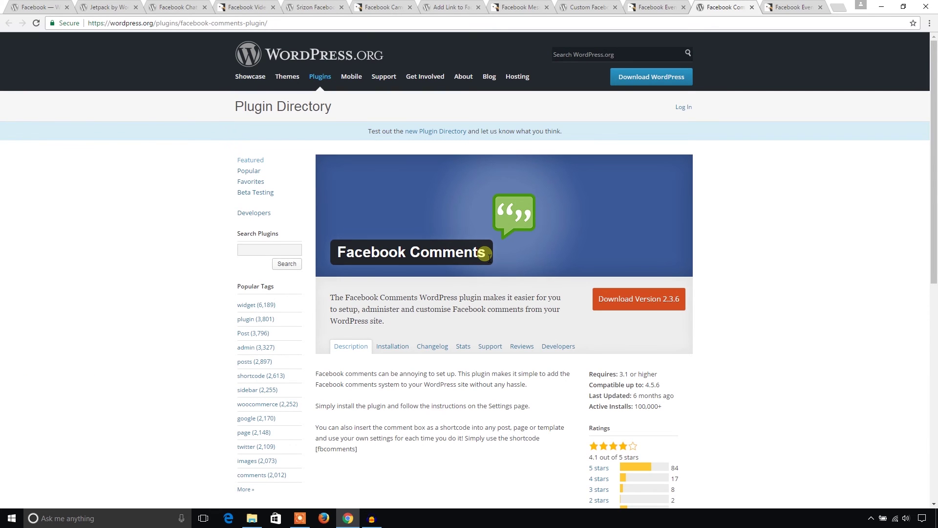
{"action": "left_click_drag", "start_coordinate": [489, 253], "coordinate": [337, 252]}
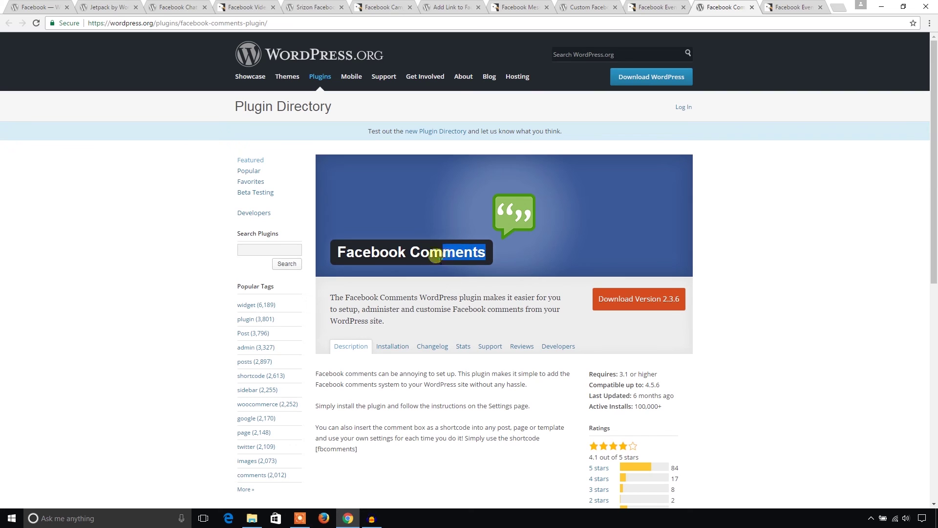
{"action": "left_click", "coordinate": [409, 256]}
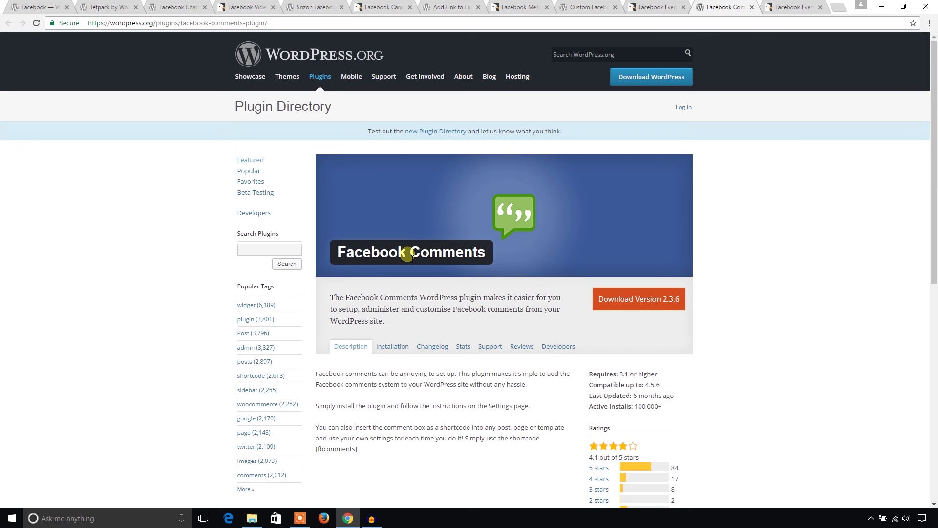
{"action": "left_click", "coordinate": [788, 8]}
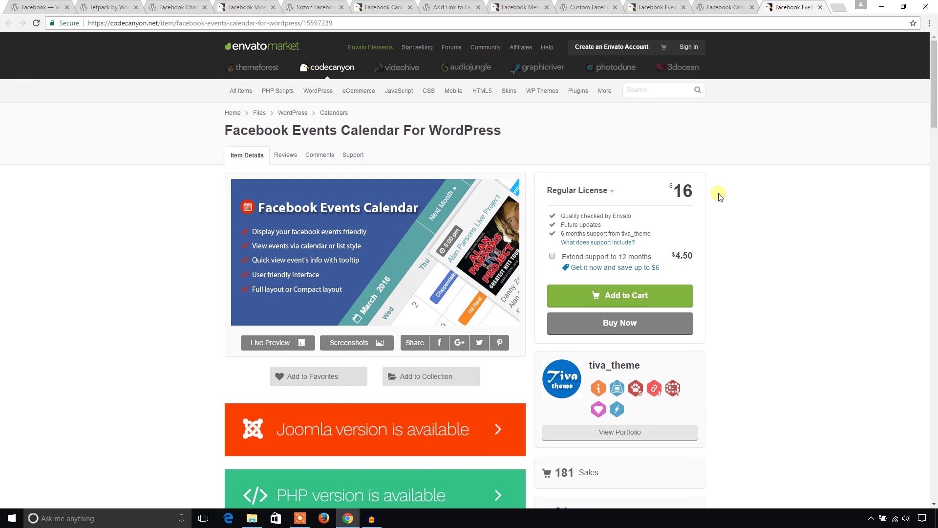
{"action": "scroll", "coordinate": [719, 196], "scroll_direction": "down", "scroll_amount": 2}
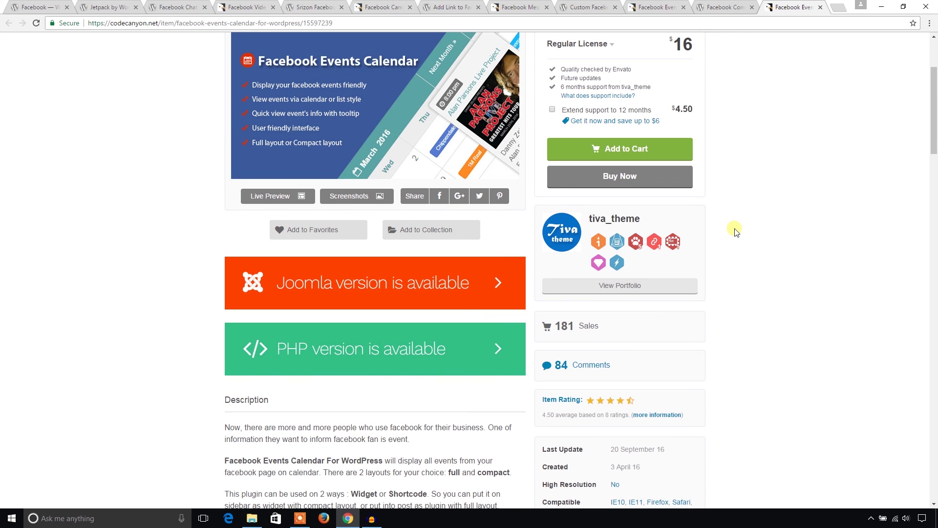
{"action": "scroll", "coordinate": [735, 231], "scroll_direction": "up", "scroll_amount": 2}
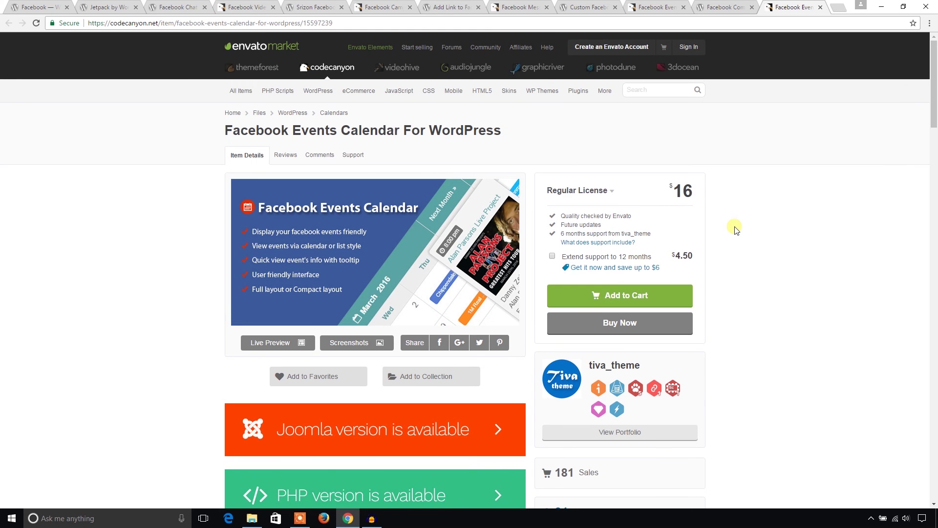